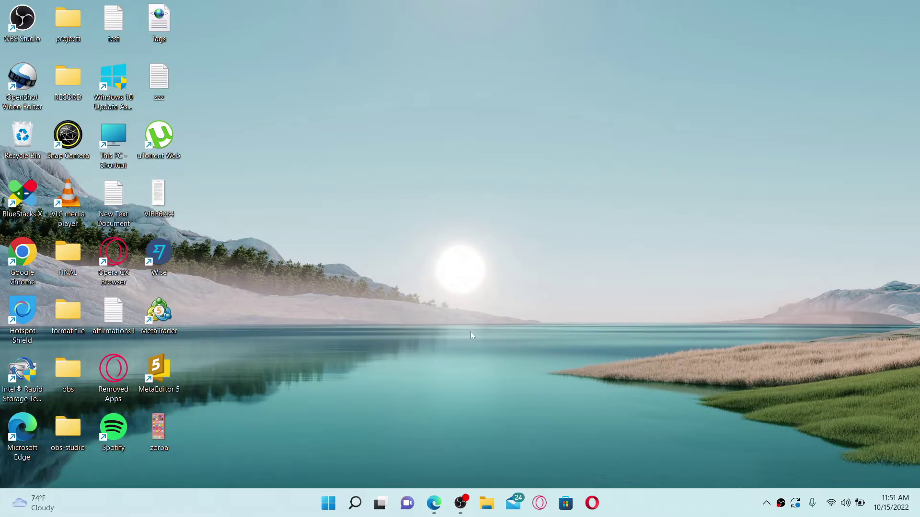
click(433, 503)
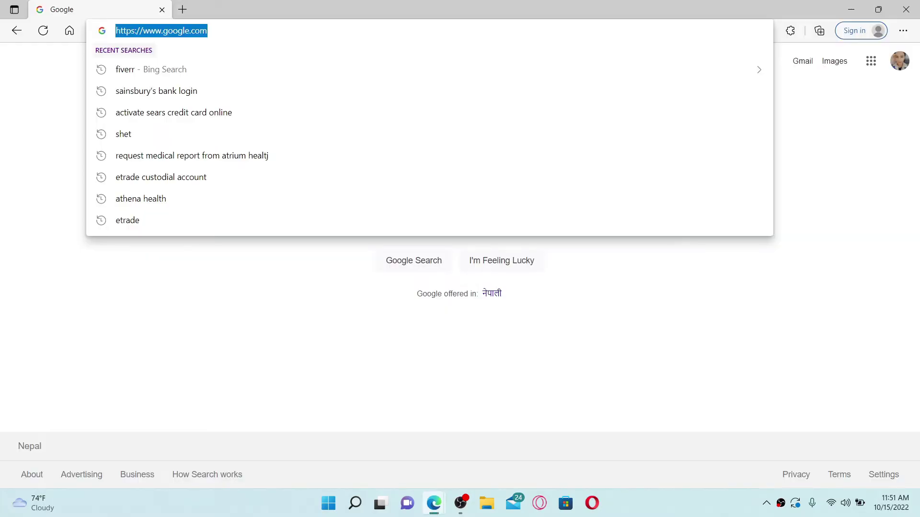
text(www.)
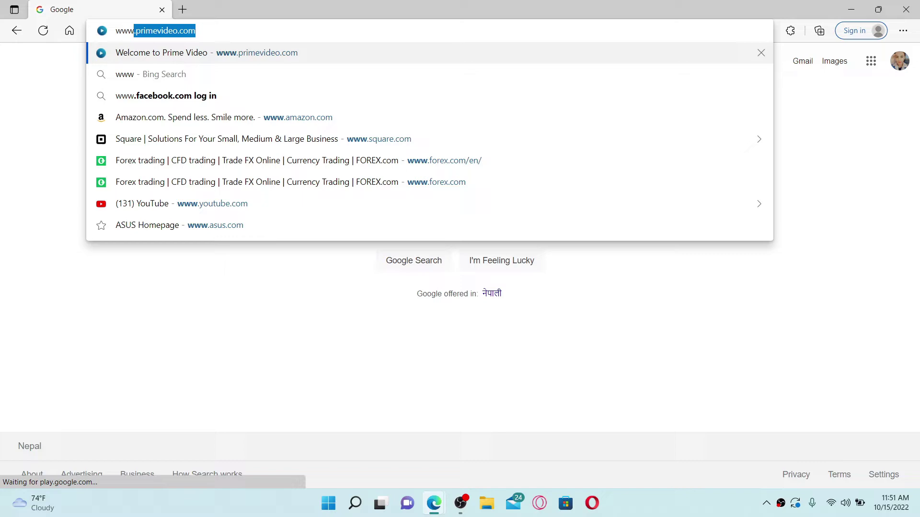
text(fiverr.com)
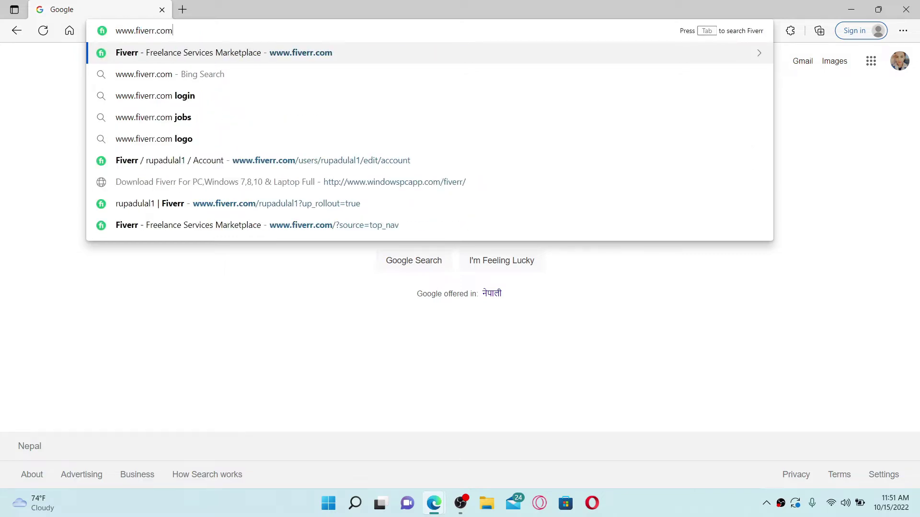
key(Return)
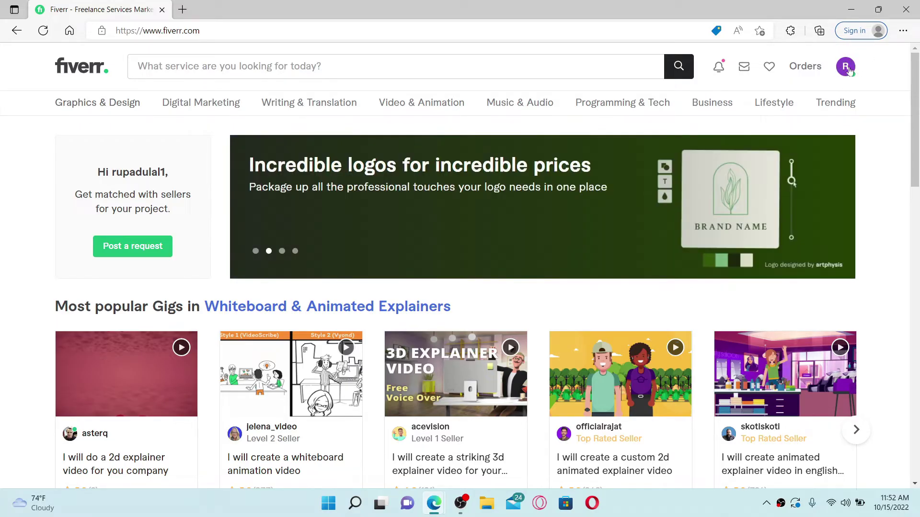
Step: Choose Settings from the profile avatar menu
click(847, 67)
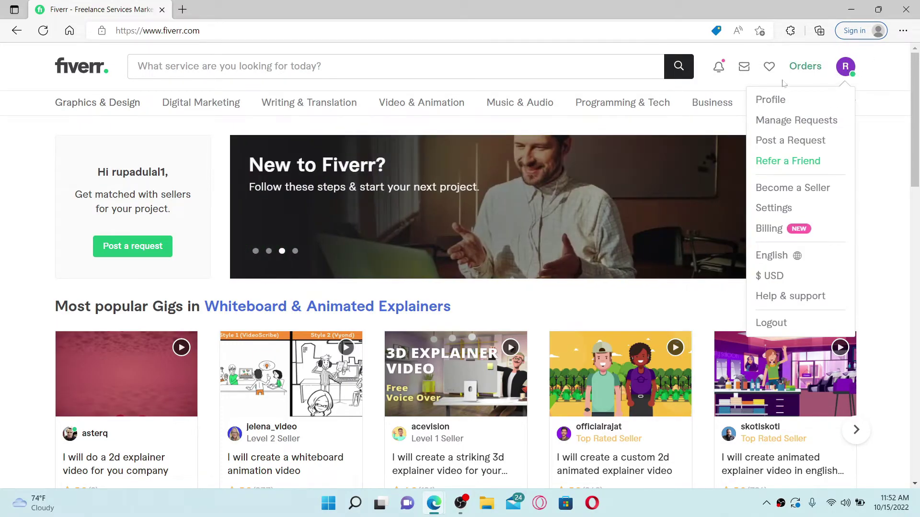
click(774, 207)
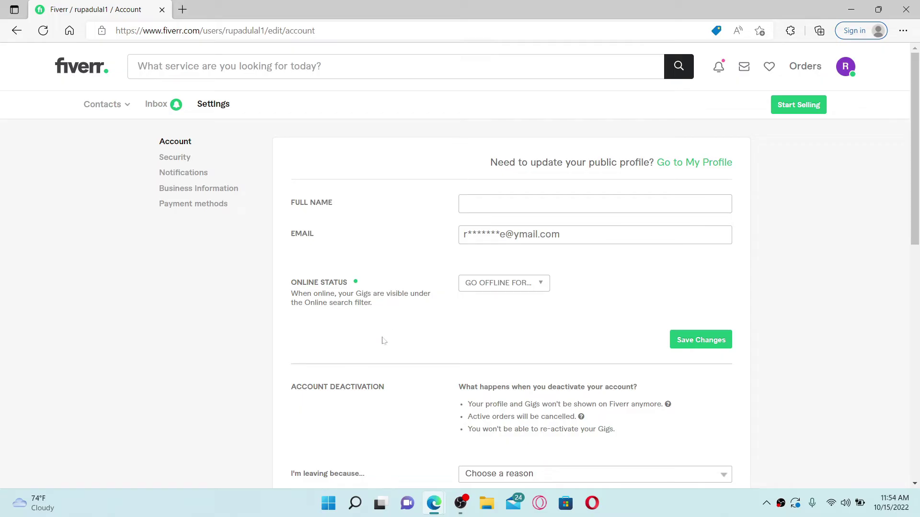
scroll(417, 395, down, 3)
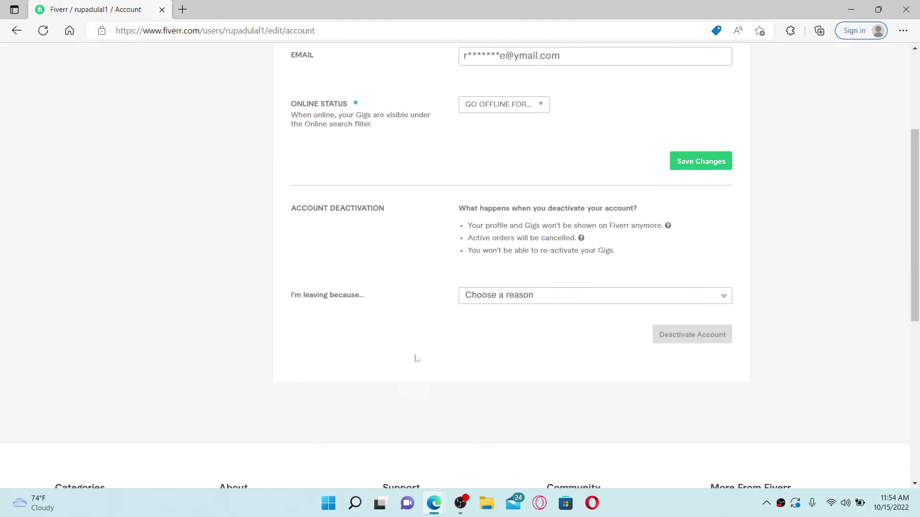
scroll(417, 358, up, 1)
Step: Pick 'Fiverr is complicated or hard to use' as the deactivation reason
click(517, 384)
click(550, 324)
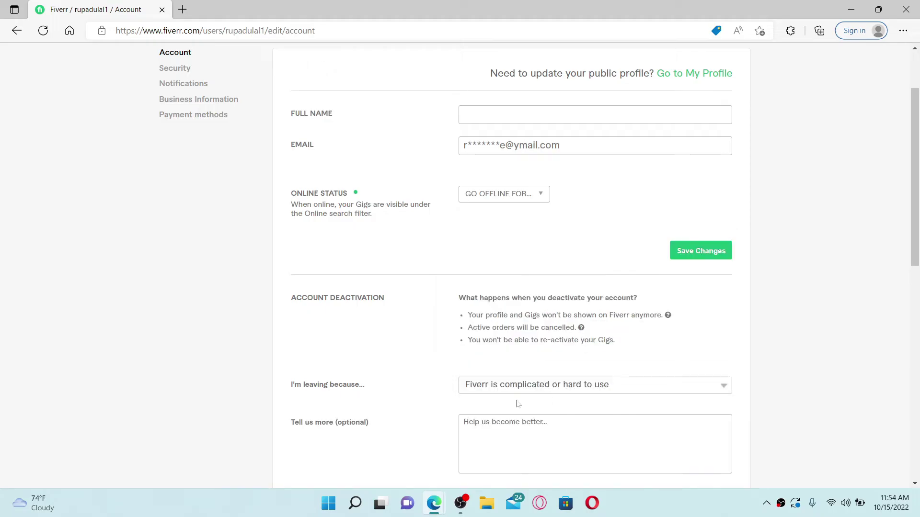
scroll(532, 403, down, 1)
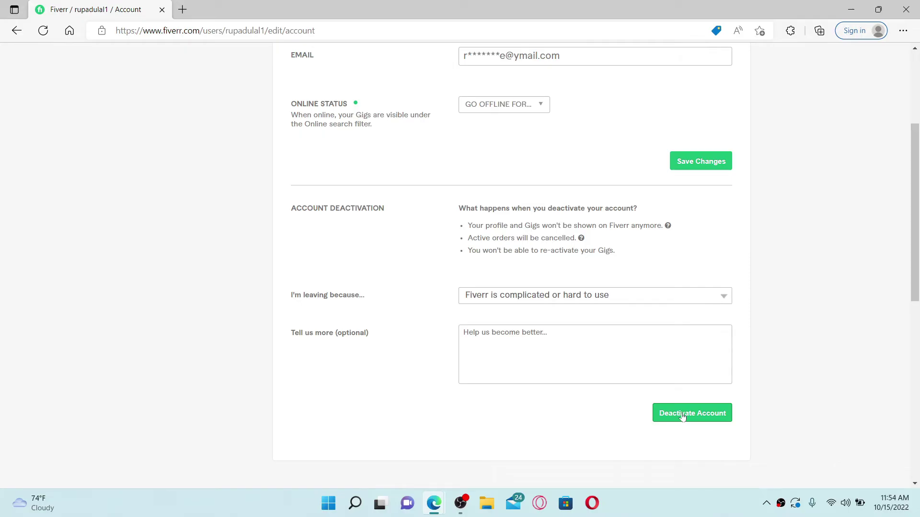
scroll(683, 416, up, 3)
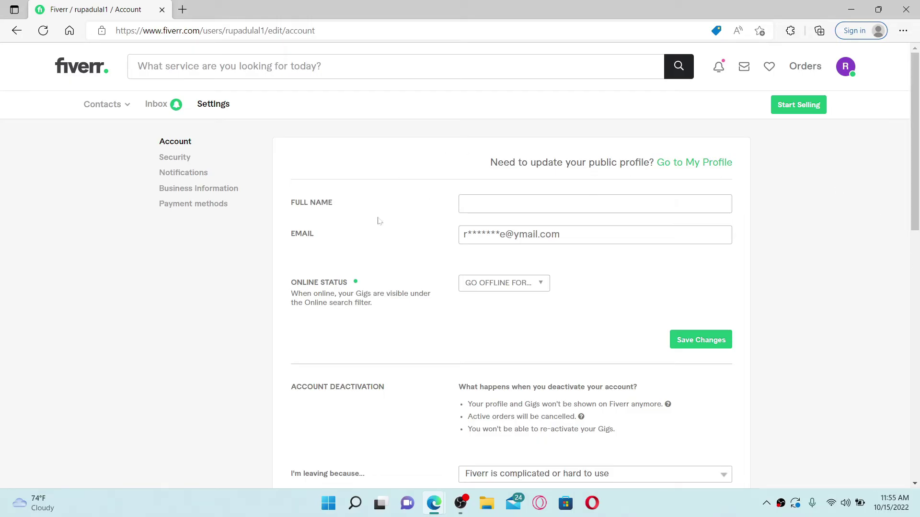
Step: Focus the Full Name text box, then minimize the Edge window
click(475, 203)
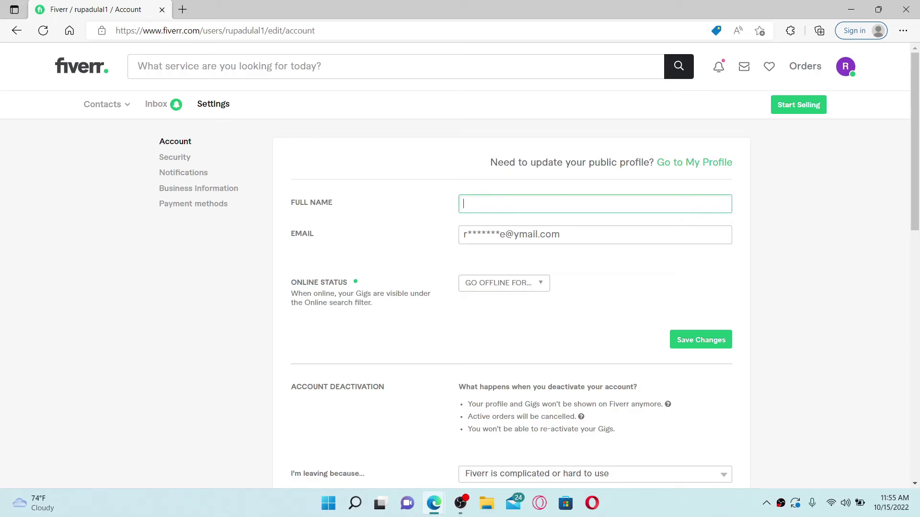
click(850, 9)
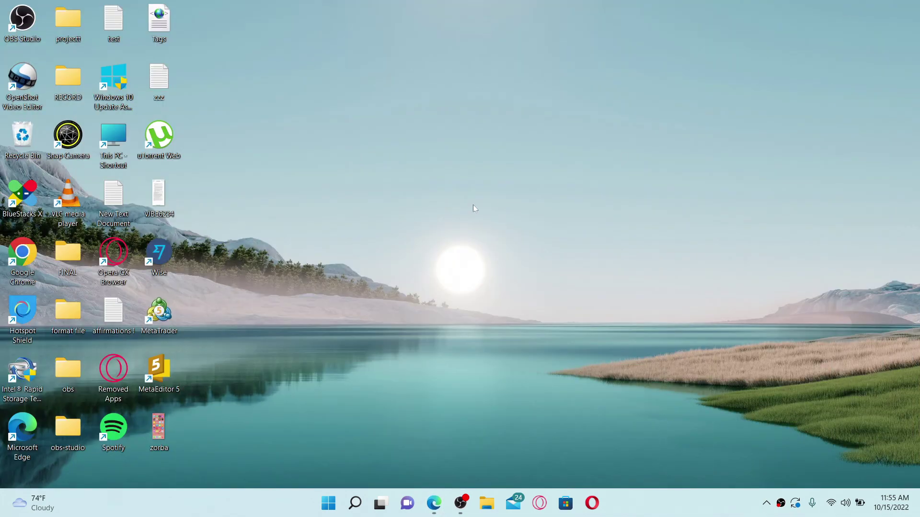